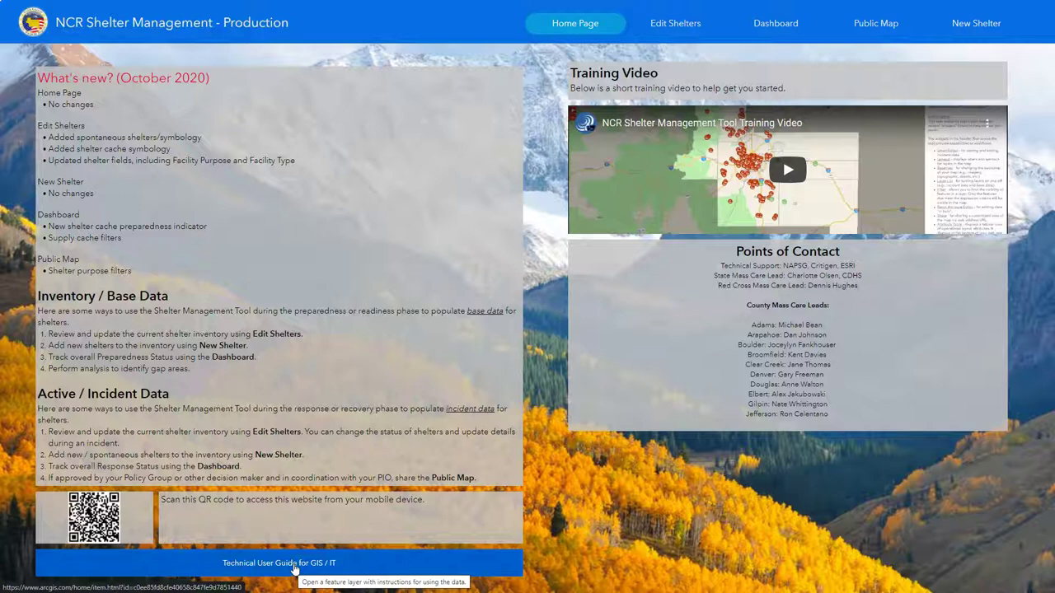
Step: Go to the Edit Shelters page and open the Editor tool for the shelter map
click(318, 567)
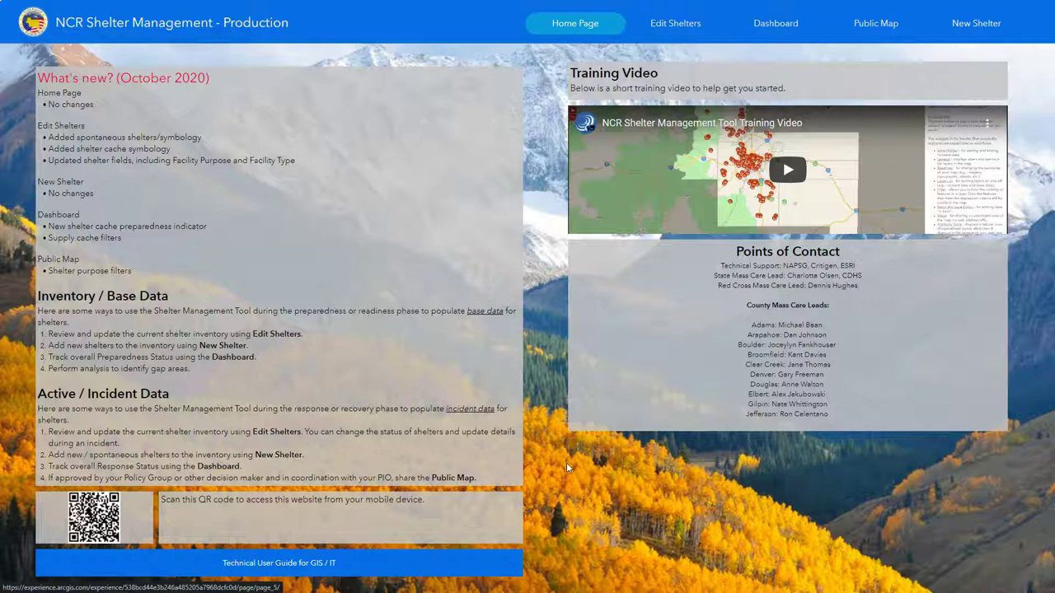
click(669, 23)
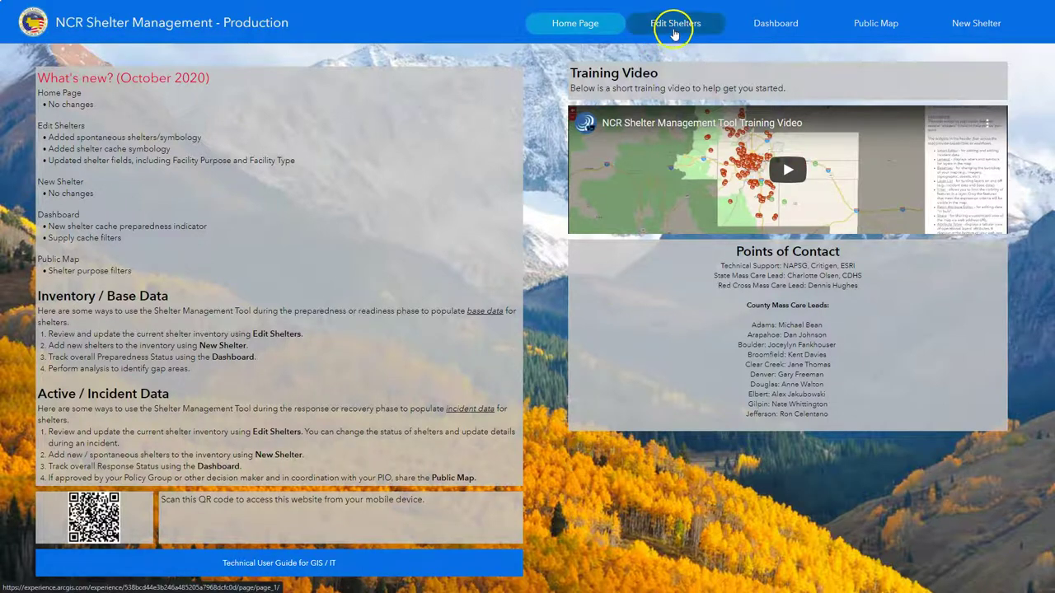
drag(645, 326, 506, 382)
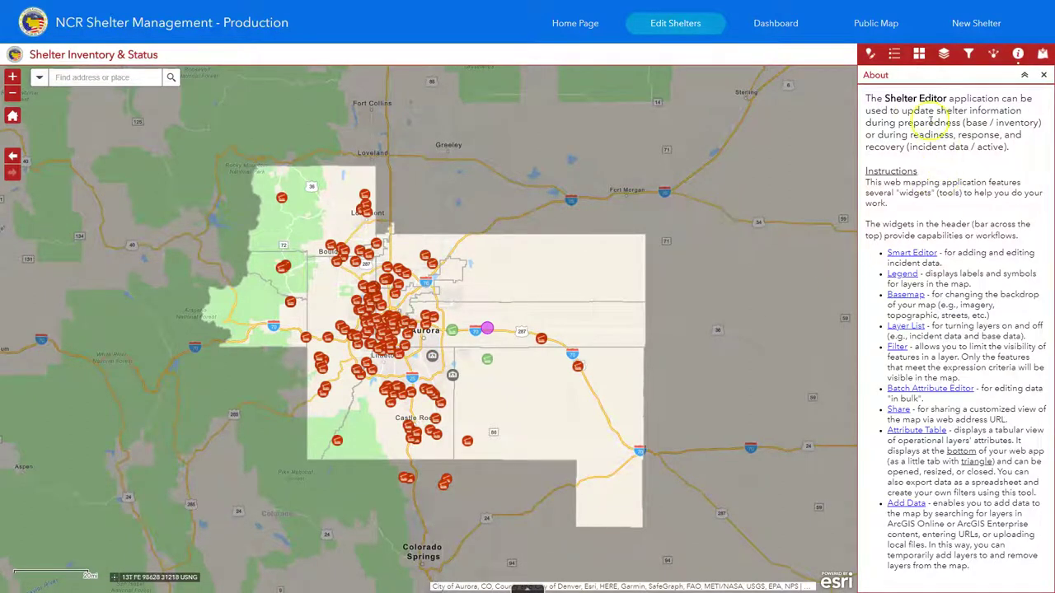
click(871, 55)
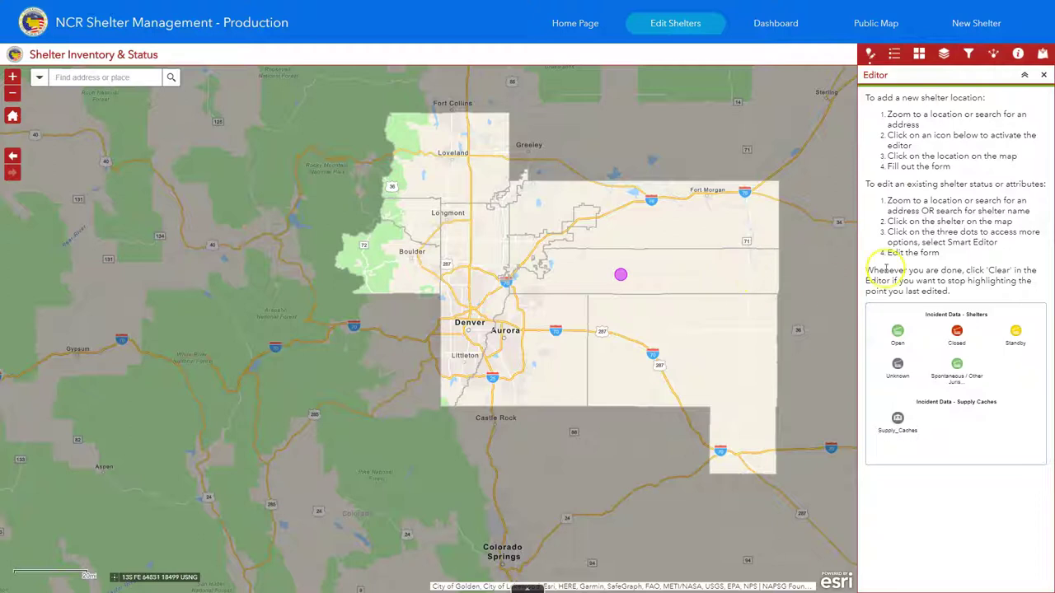
double_click(783, 272)
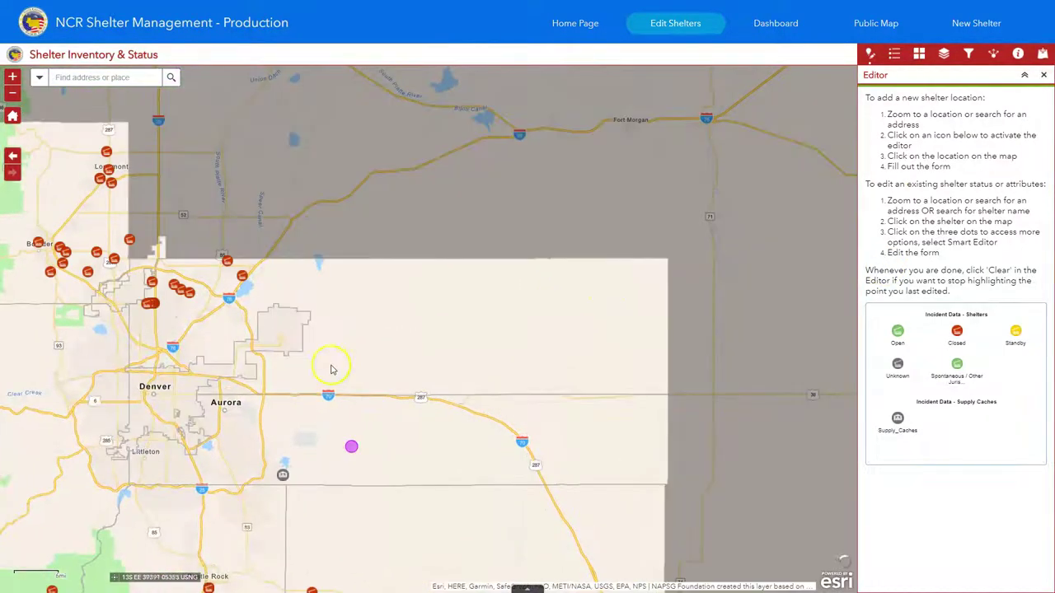
drag(332, 368, 557, 223)
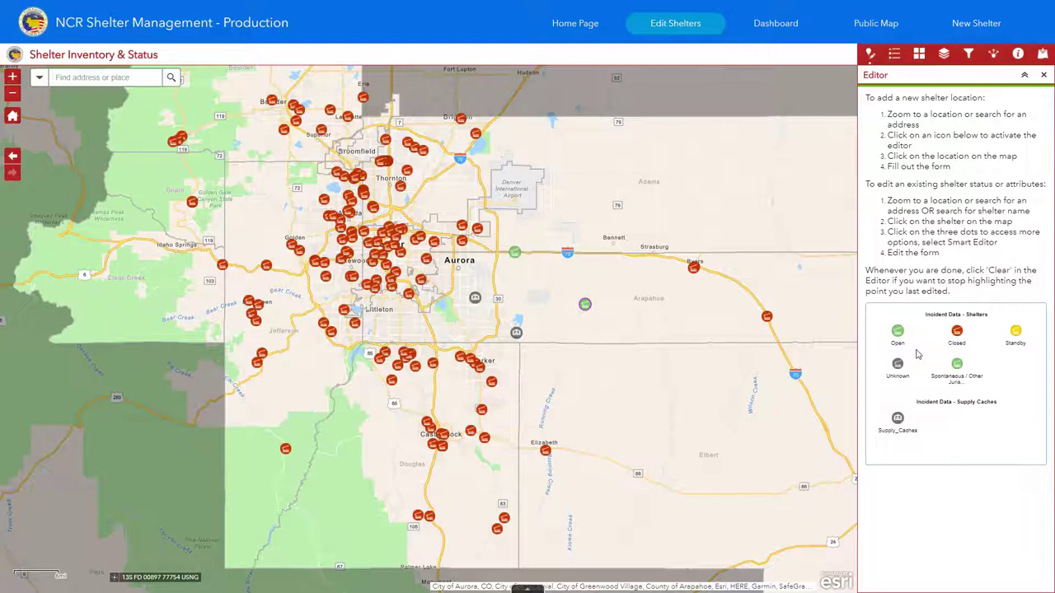
Step: Open the Fox Ridge Farms Community Center shelter record, east of Aurora, for editing
click(585, 306)
click(587, 310)
click(514, 251)
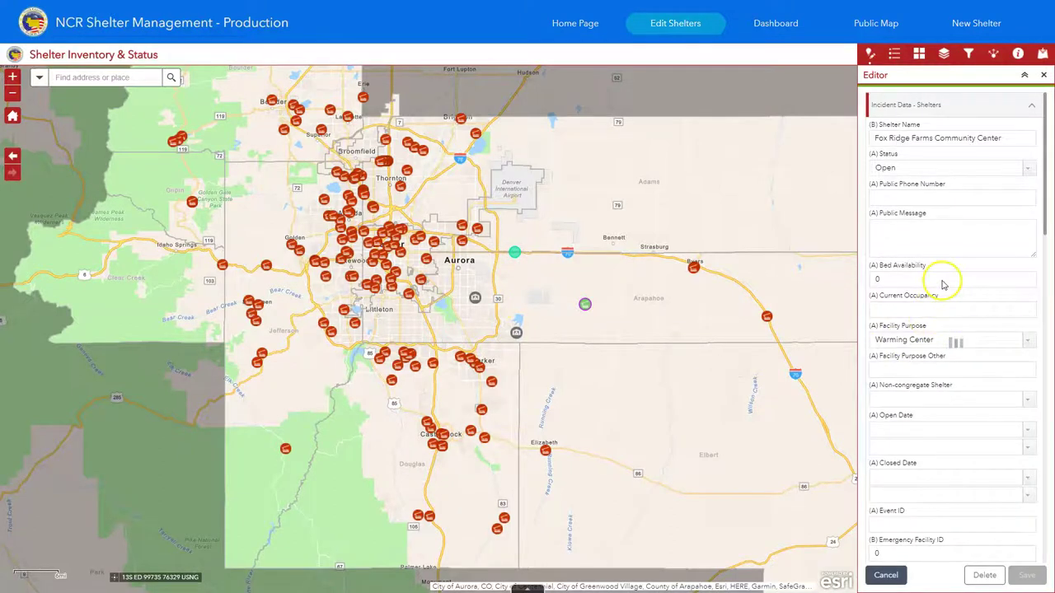
click(961, 234)
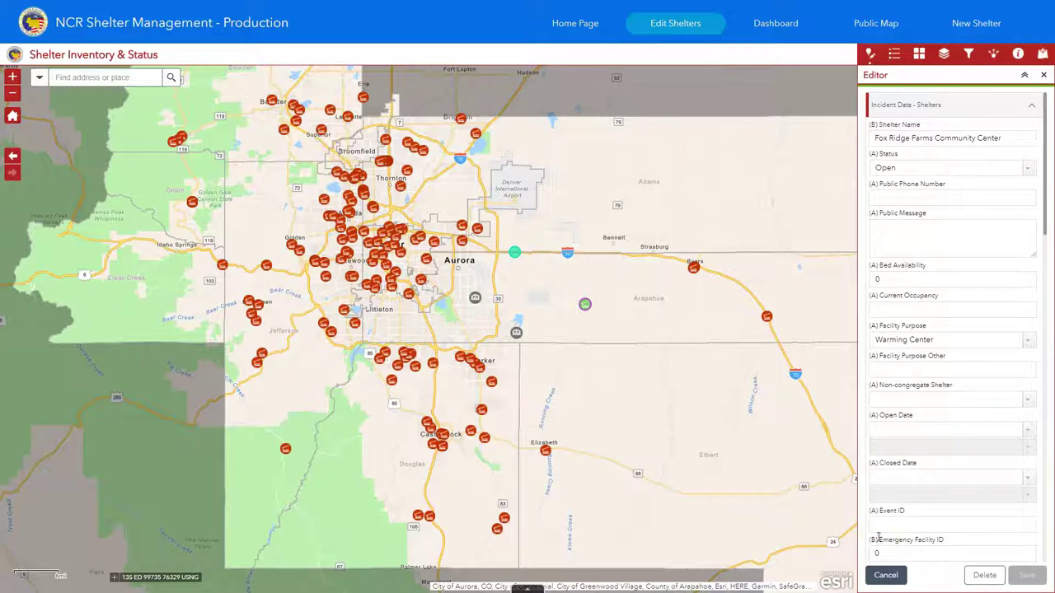
Step: Review the Status and Facility Purpose choices and the Facility Type field in the shelter record, leaving them unchanged
click(1029, 169)
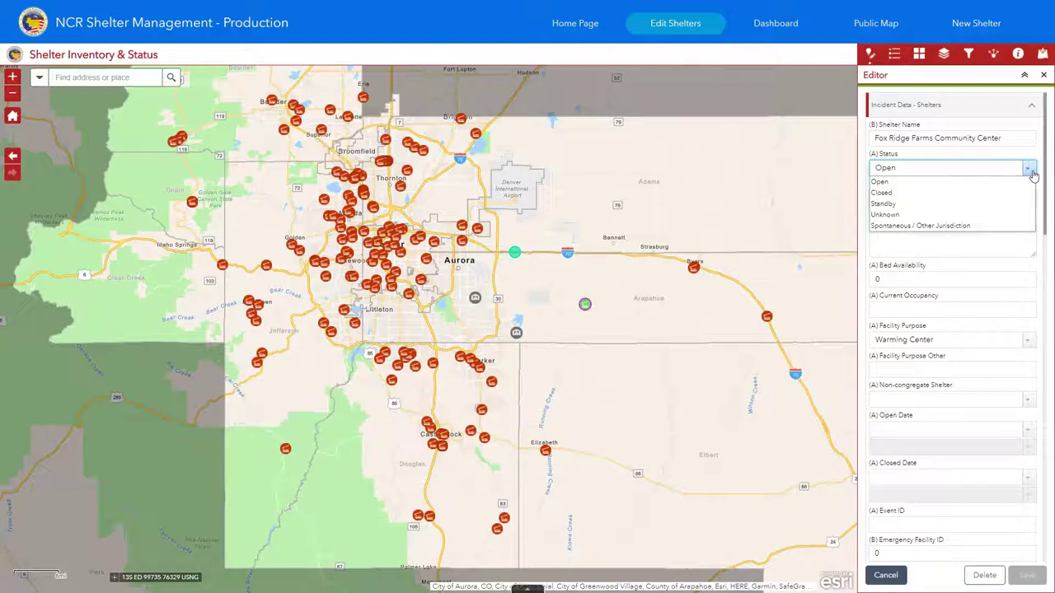
click(1030, 171)
click(1026, 341)
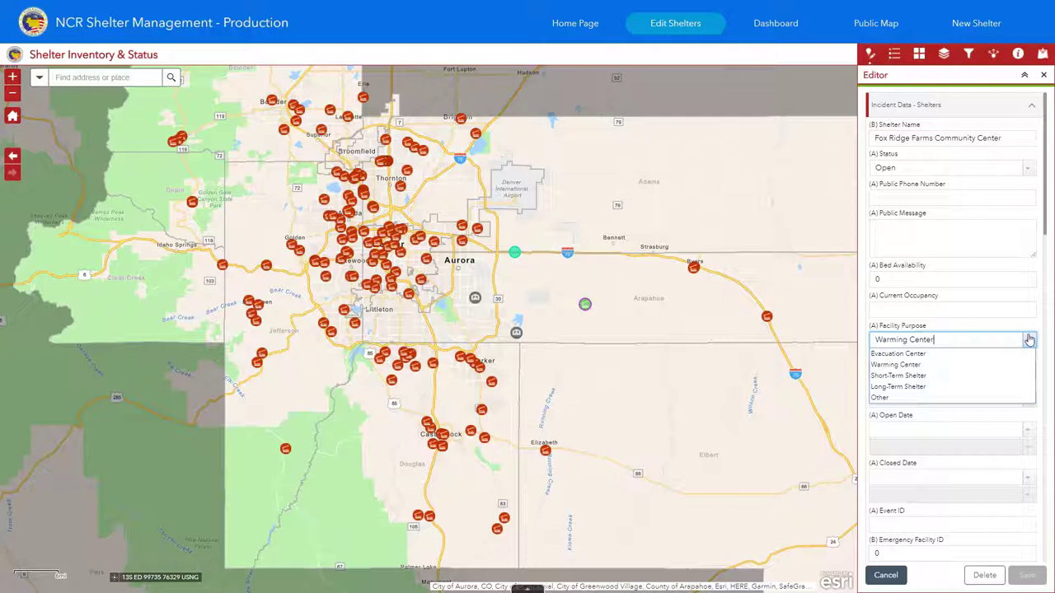
click(1029, 340)
scroll(1008, 403, down, 3)
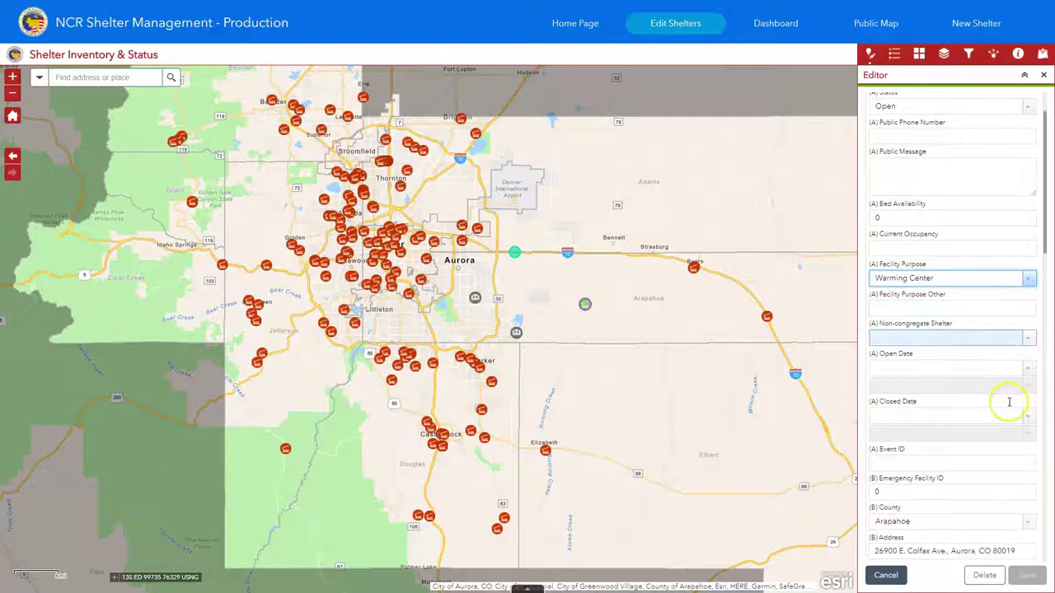
scroll(1009, 404, down, 1)
scroll(1009, 405, down, 2)
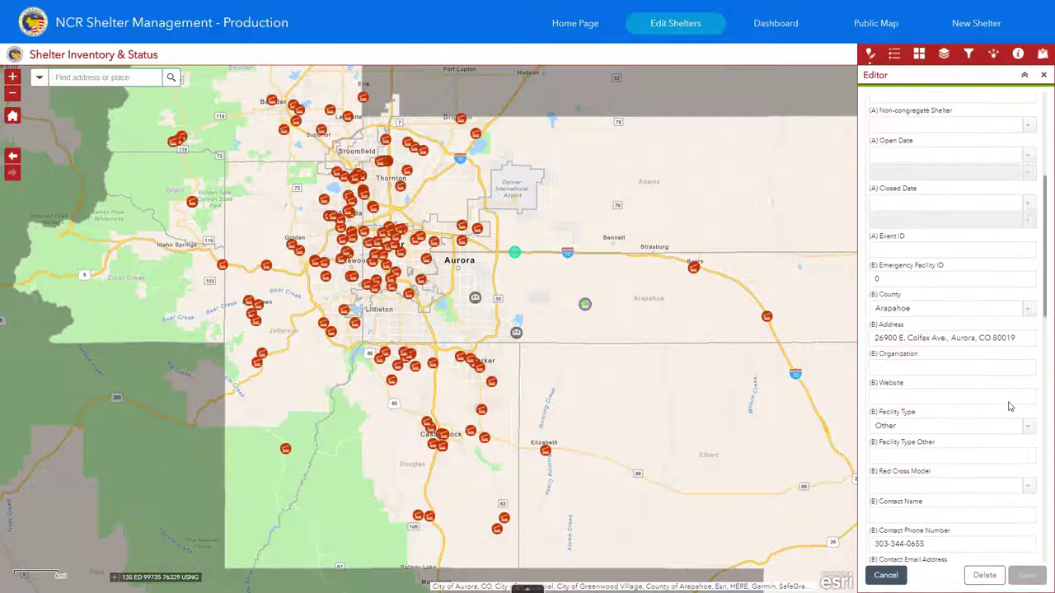
click(1030, 432)
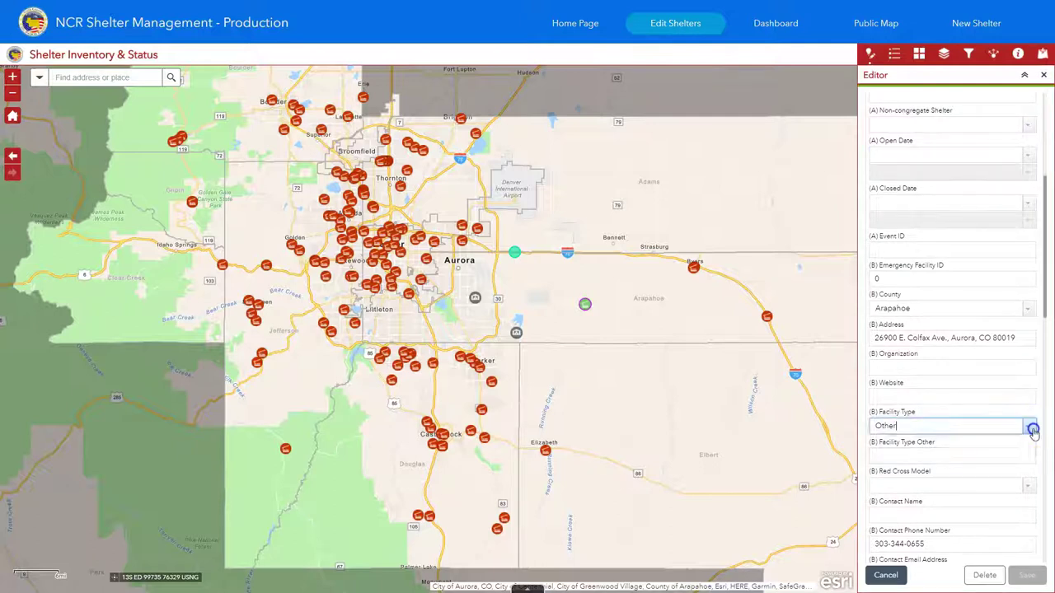
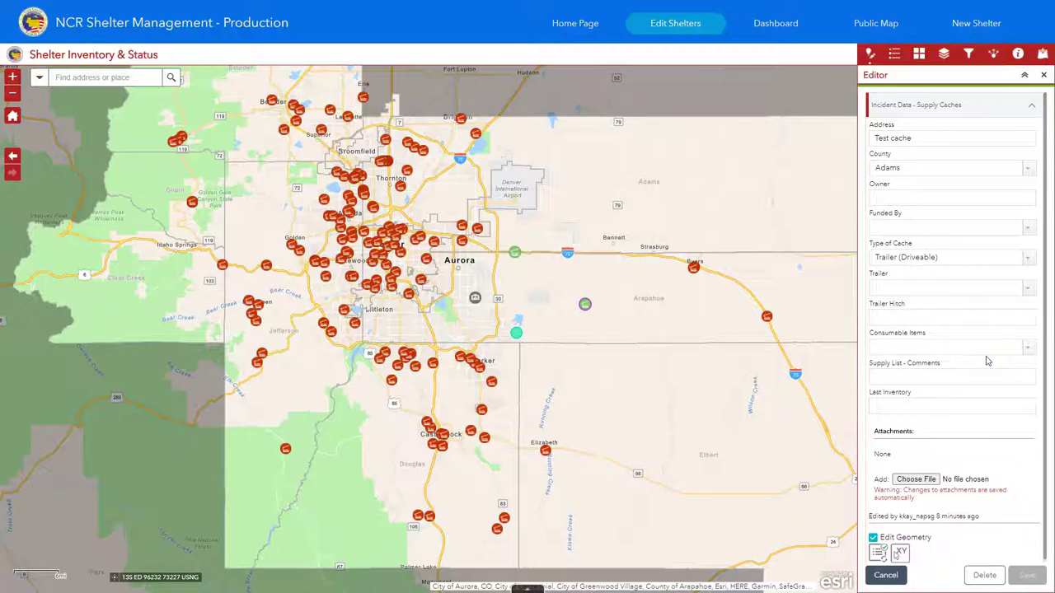
Step: Review the Owner, Funded By, Type of Cache and Trailer fields of the Test cache record, and cancel out of the form
click(982, 345)
click(992, 200)
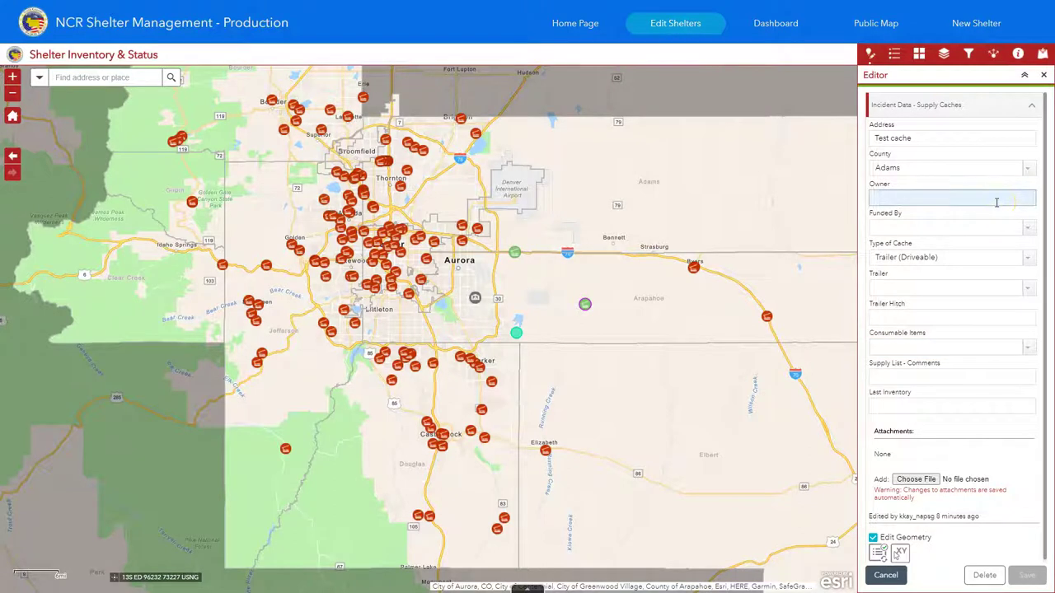
click(1027, 231)
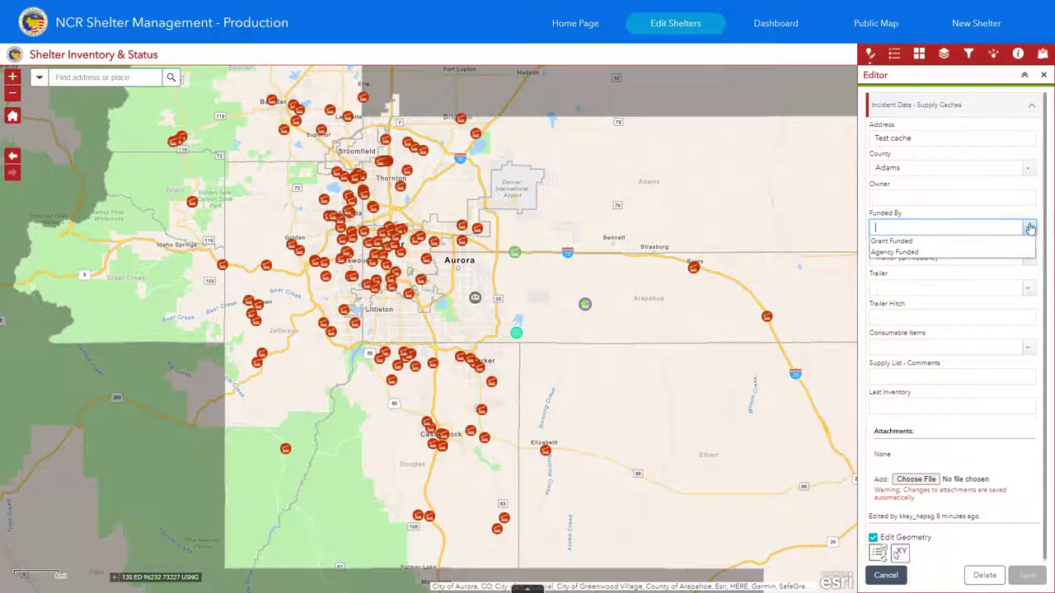
click(1029, 231)
click(1028, 260)
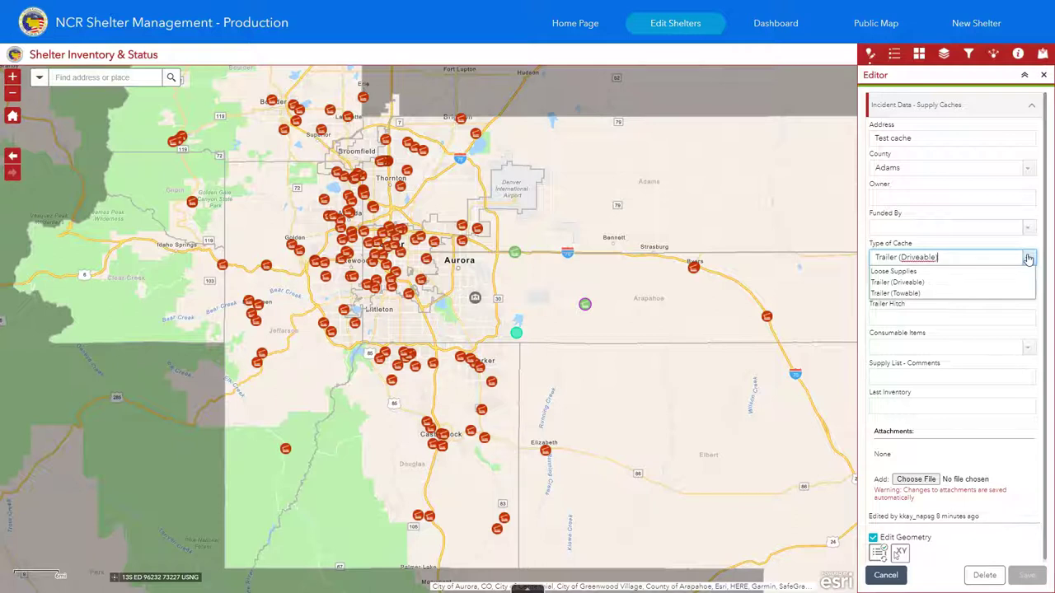
click(1028, 259)
click(1028, 290)
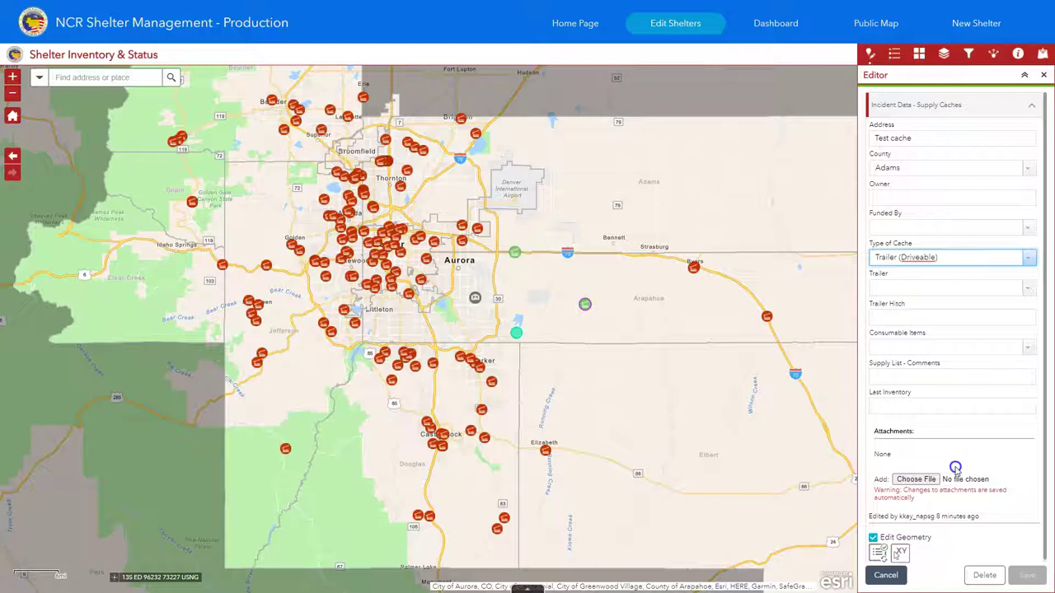
click(883, 574)
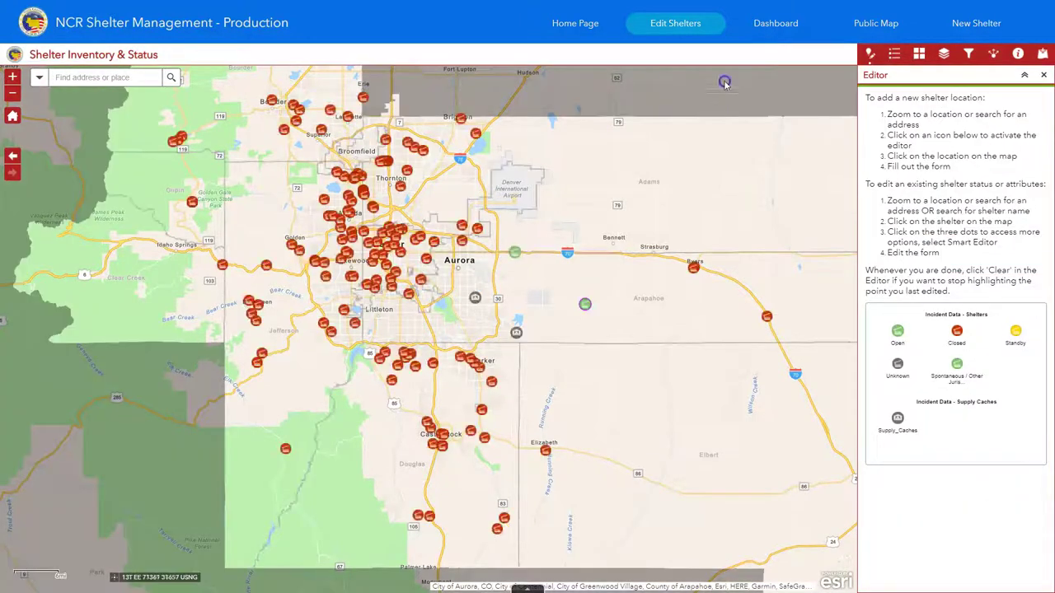
Step: Open the Dashboard and switch the preparedness total to supply caches, with all cache types shown
click(770, 29)
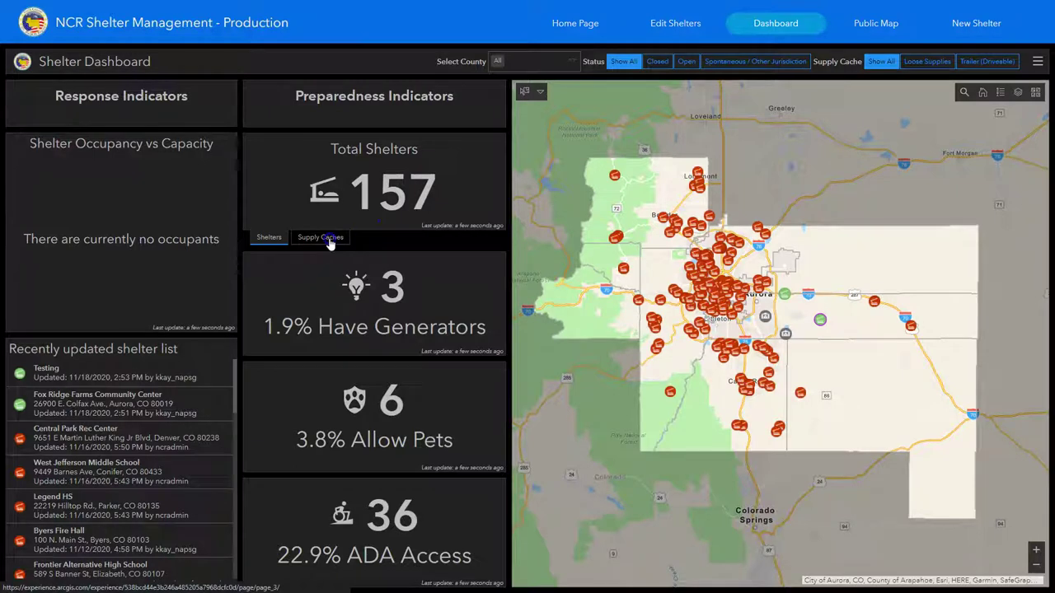
click(320, 237)
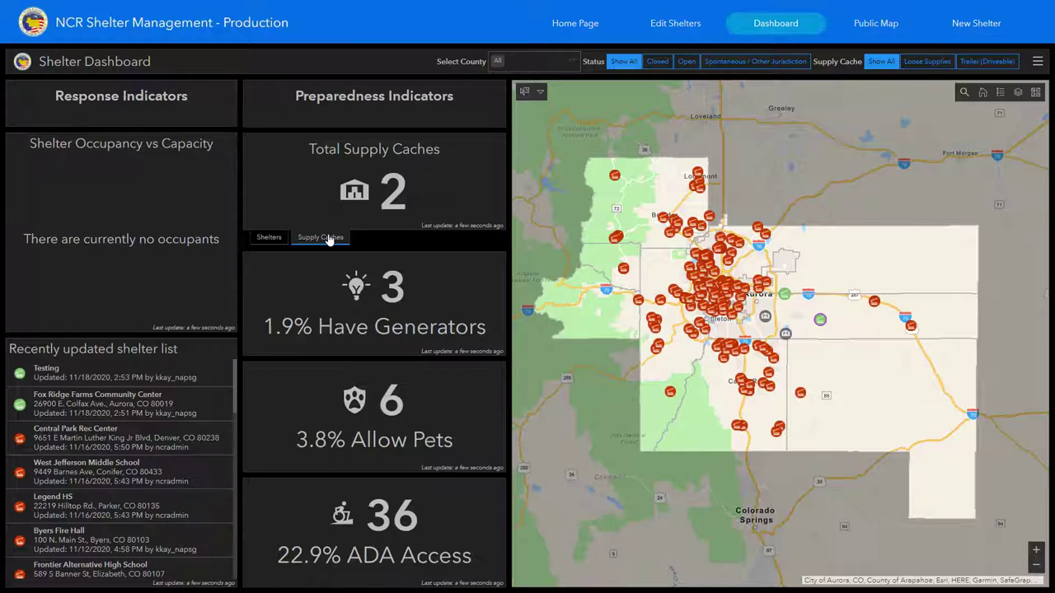
click(903, 68)
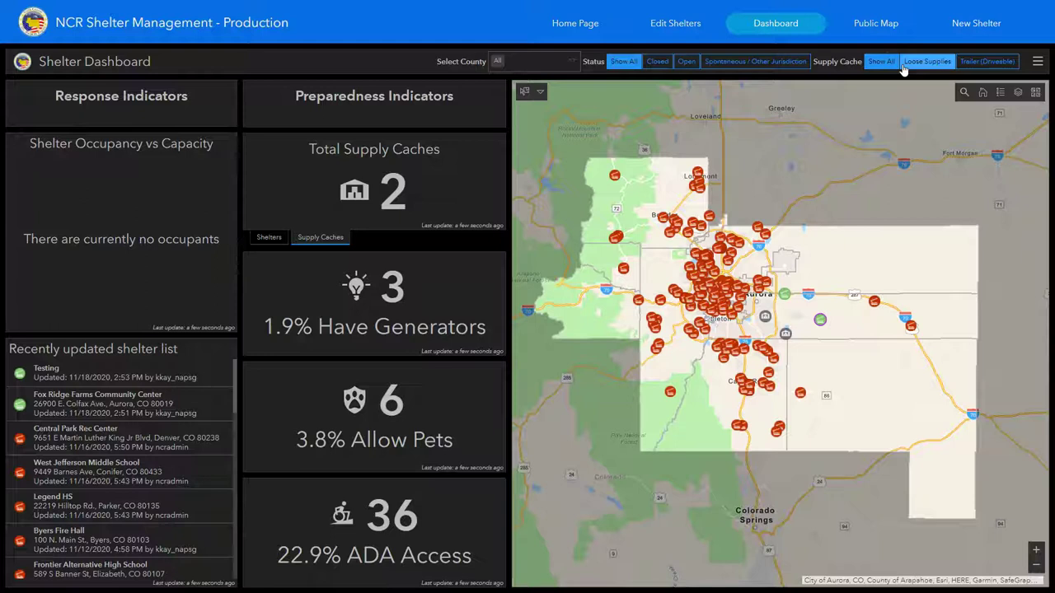
click(885, 62)
click(765, 318)
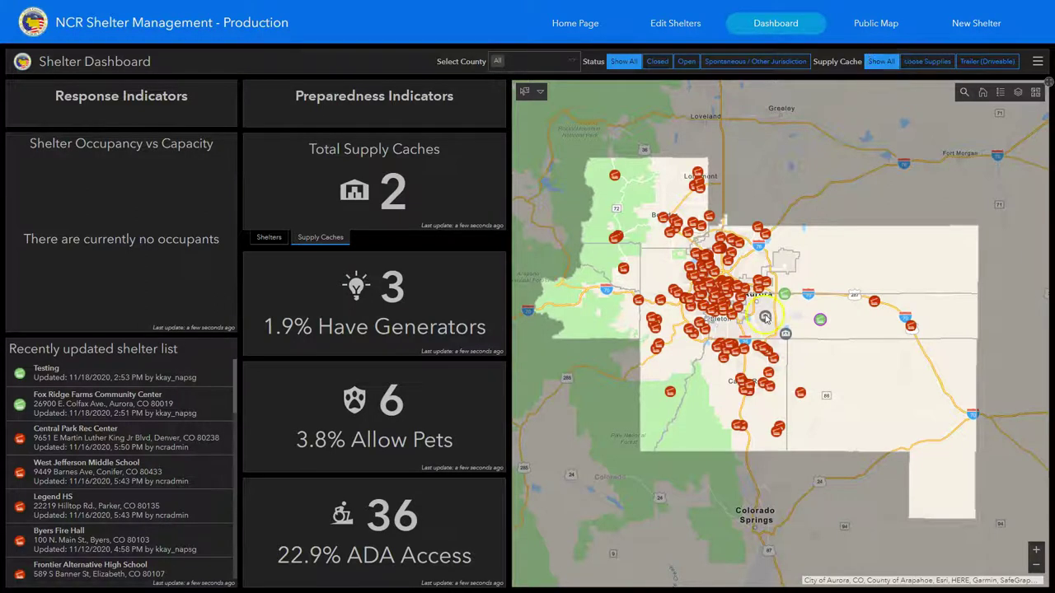
Step: Filter the supply caches by Loose Supplies and by Trailer (Driveable), and return the filter to Show All
click(927, 62)
click(766, 318)
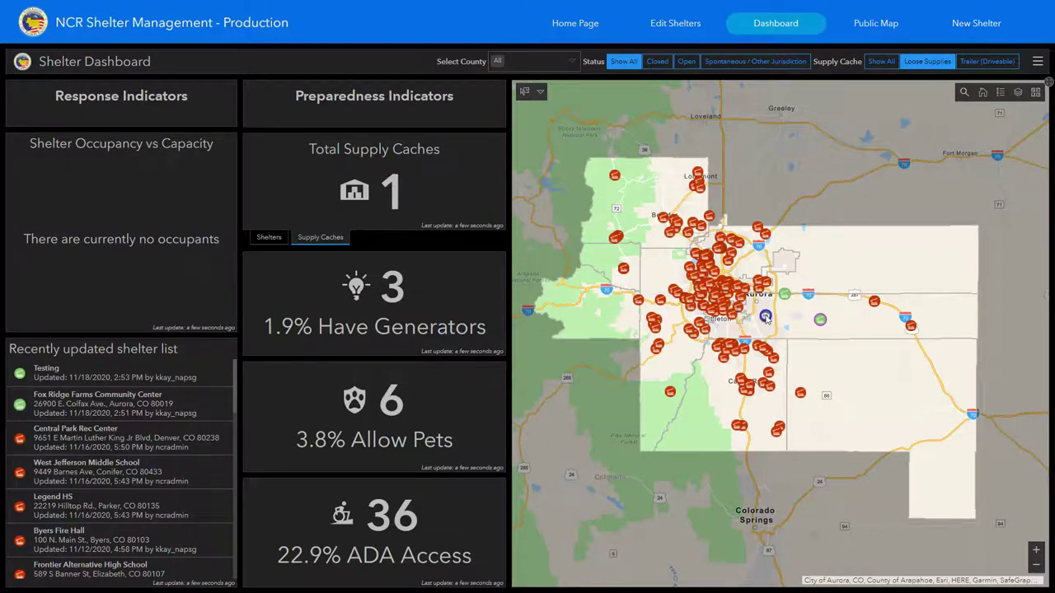
click(985, 62)
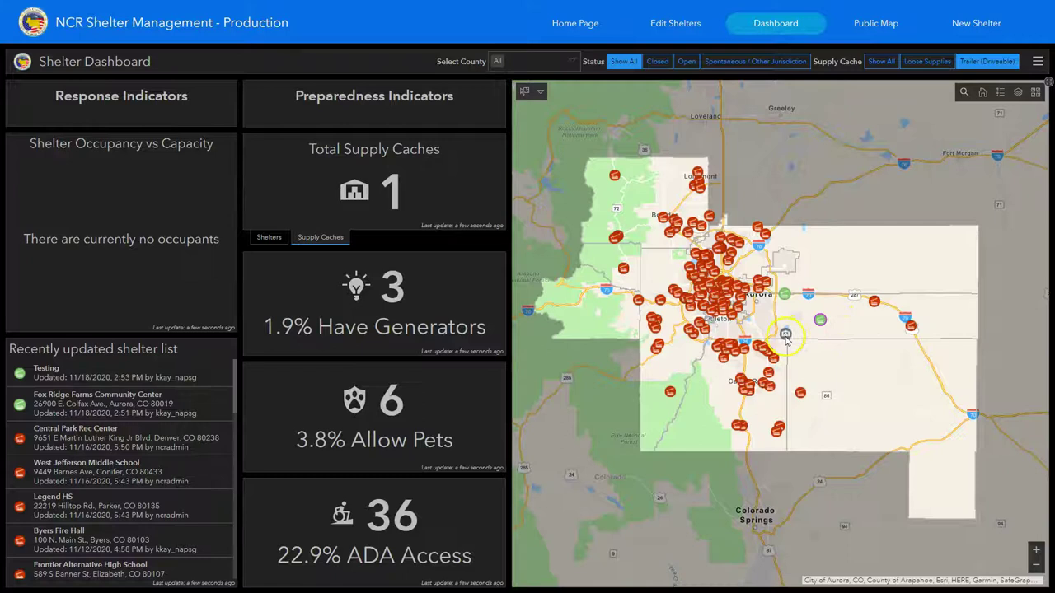
click(884, 62)
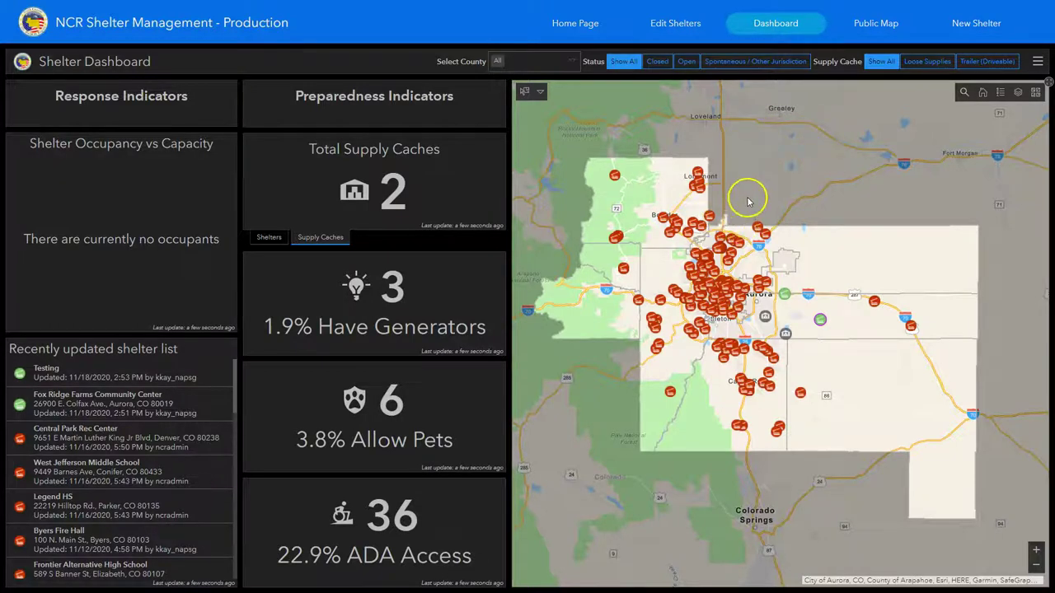
Step: Filter the dashboard by Adams, Arapahoe and Boulder counties, and reset the county selection to All
click(576, 63)
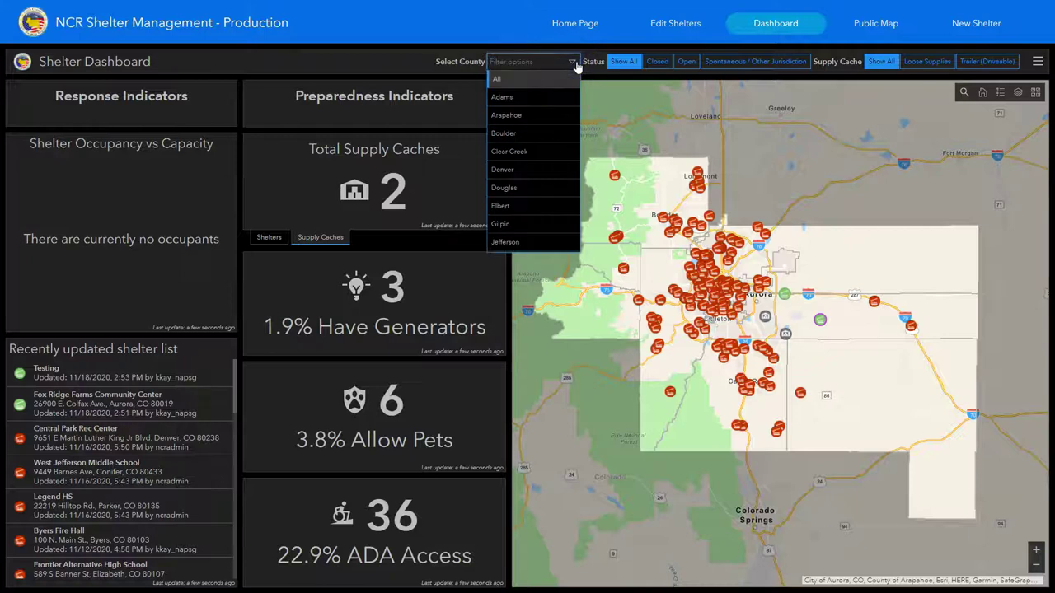
click(537, 99)
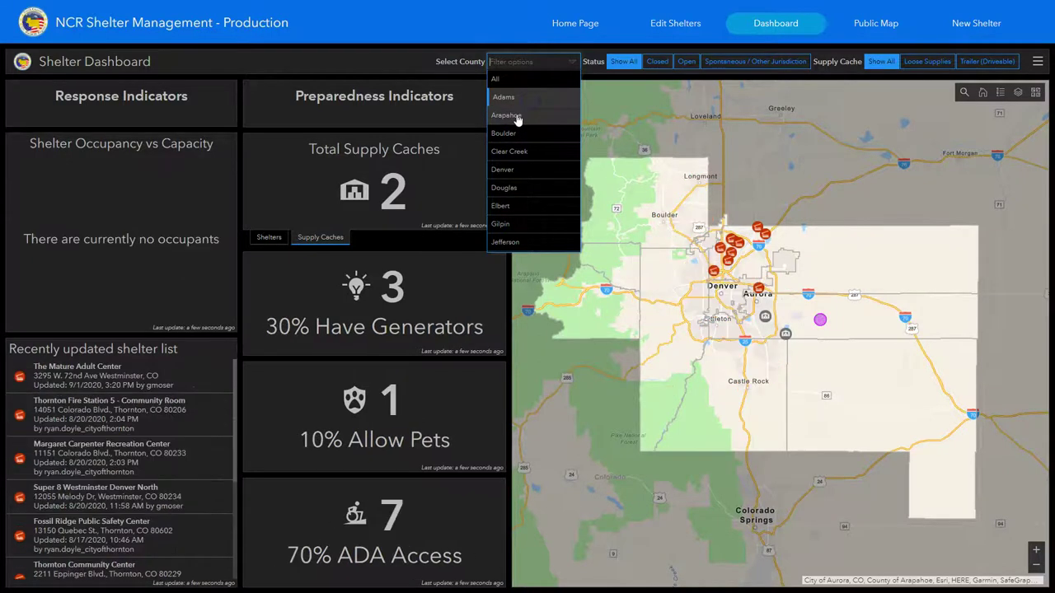
click(516, 119)
click(508, 135)
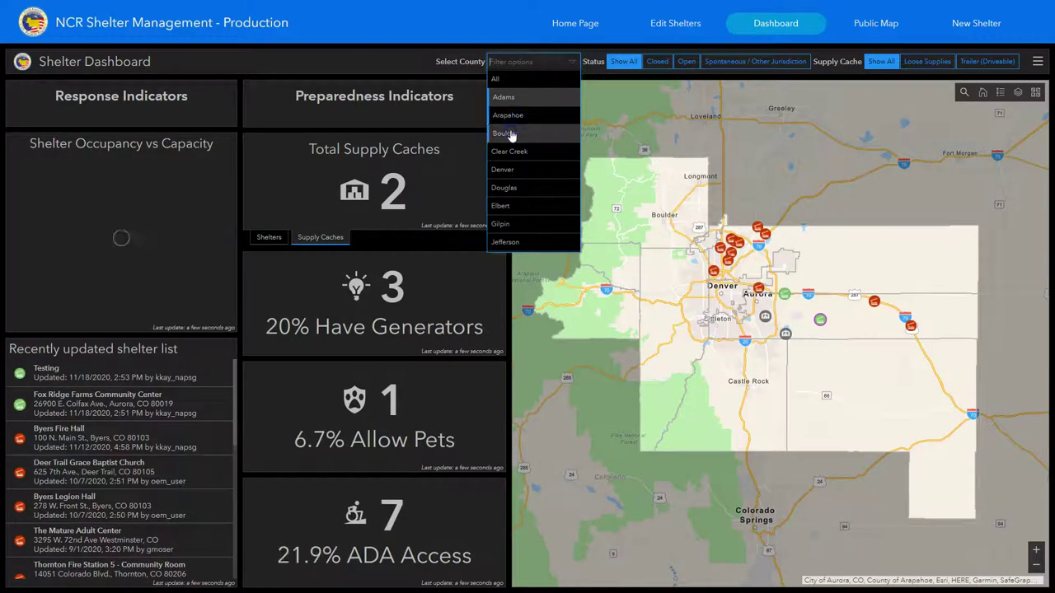
click(506, 136)
click(535, 97)
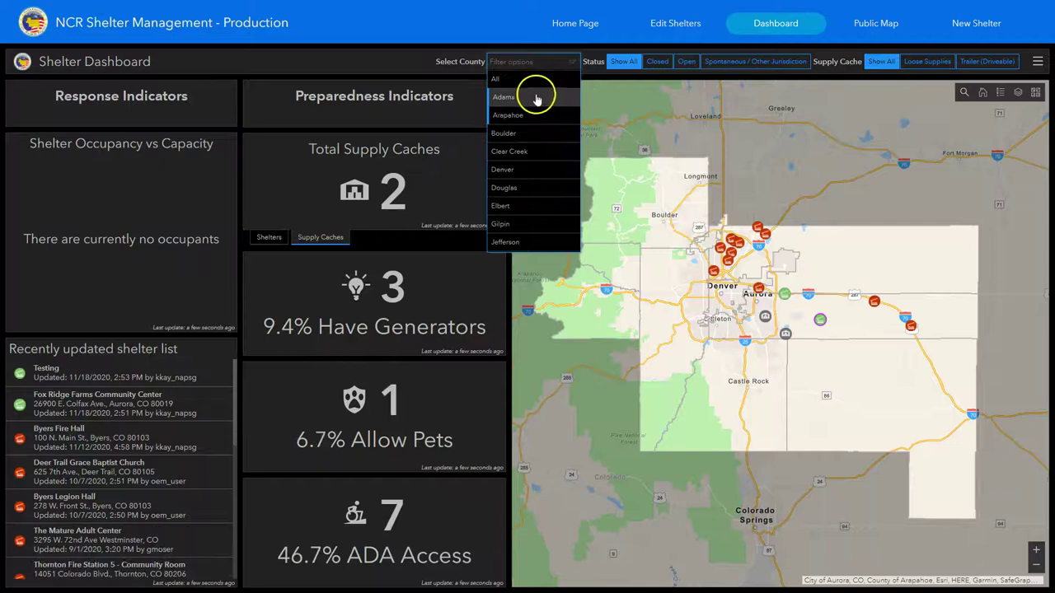
click(539, 115)
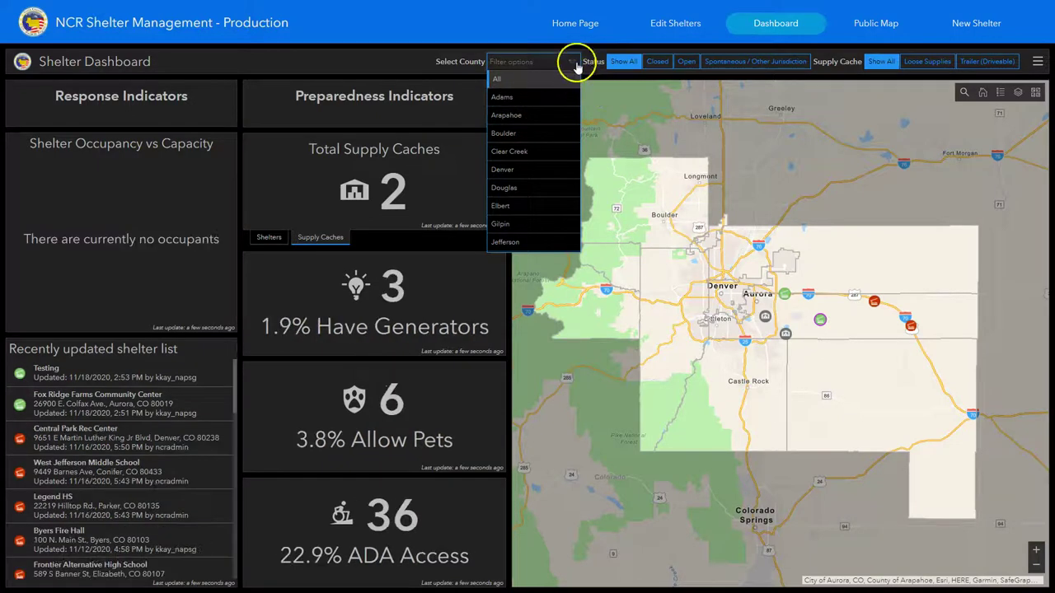
click(572, 64)
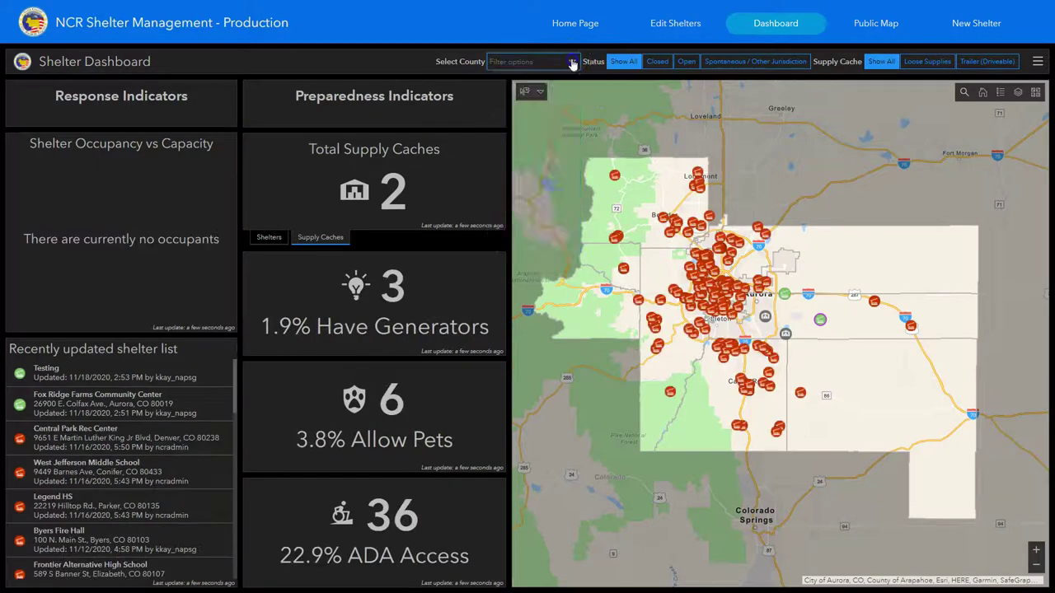
Step: Open the Public Map and look through its legend, layer list and Near Me tool
click(876, 23)
drag(589, 242, 577, 292)
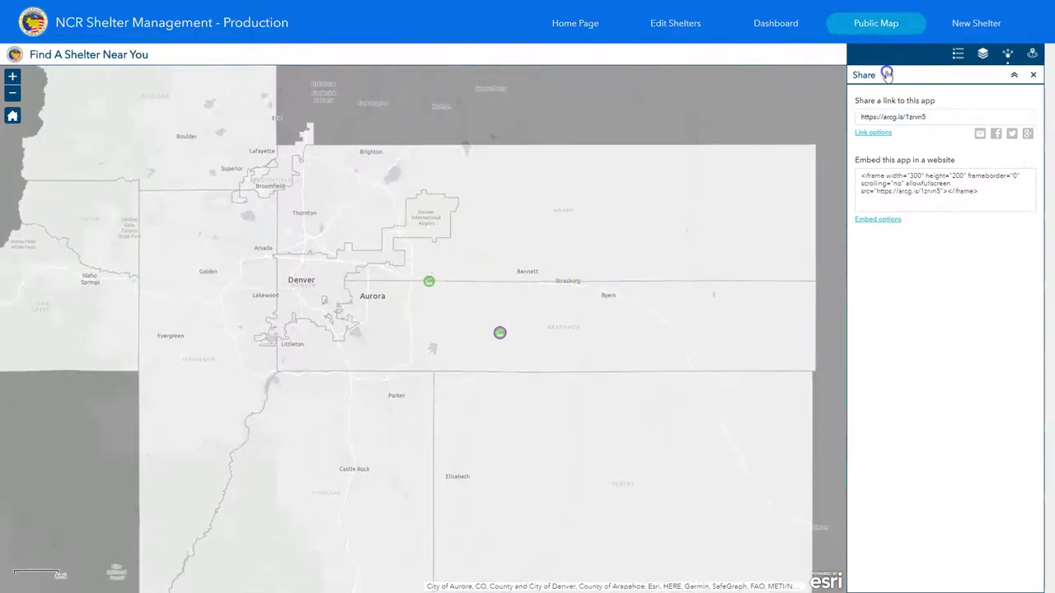
click(957, 54)
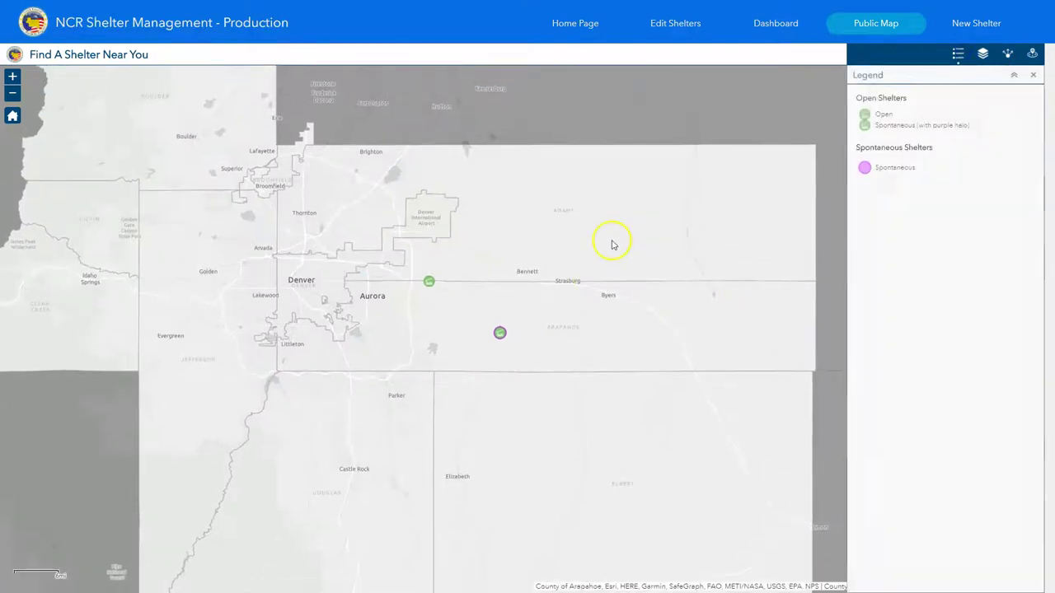
click(982, 54)
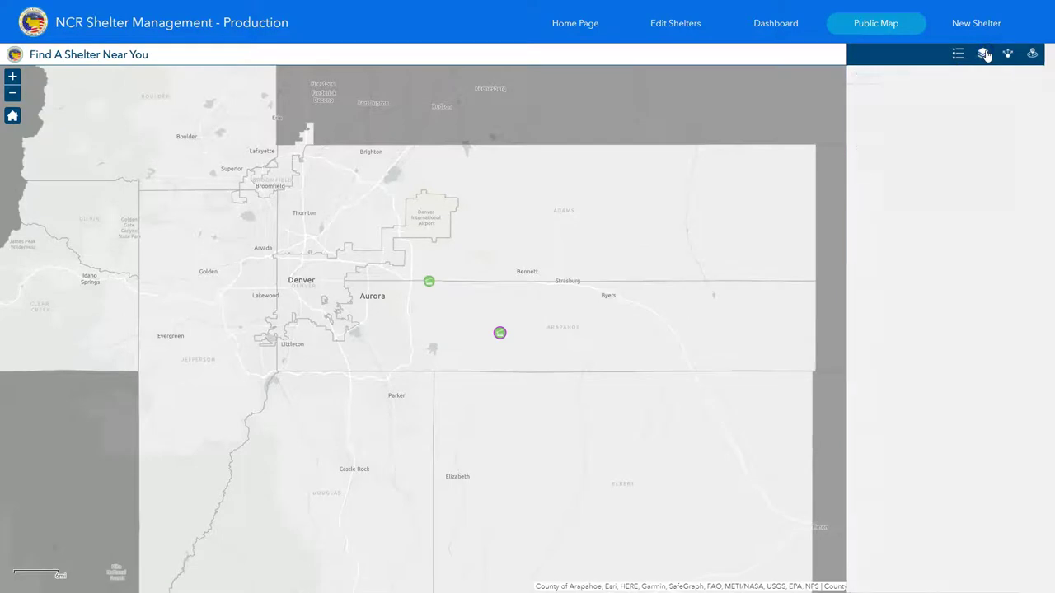
click(1031, 53)
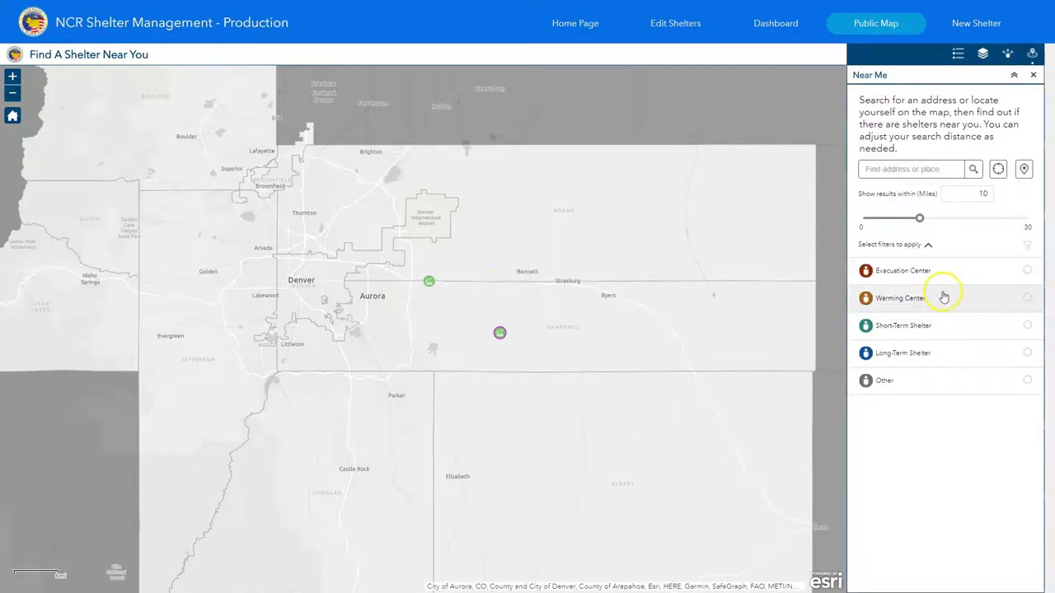
Step: Check the Evacuation Center, Warming Center and Short-Term Shelter filters on the public map, clearing each one, and return to the Home Page
scroll(451, 322, up, 2)
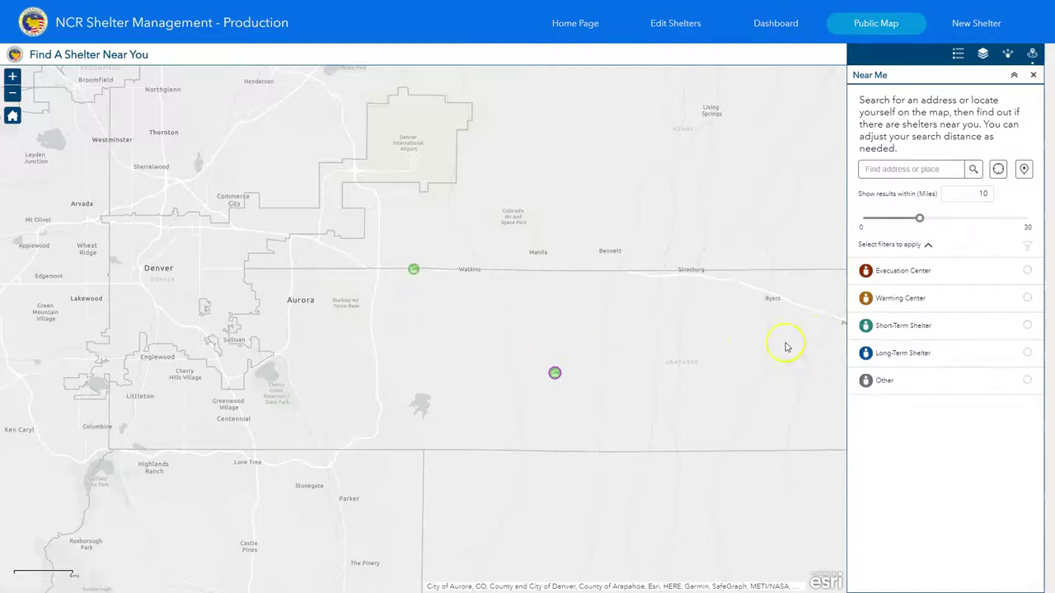
click(1027, 271)
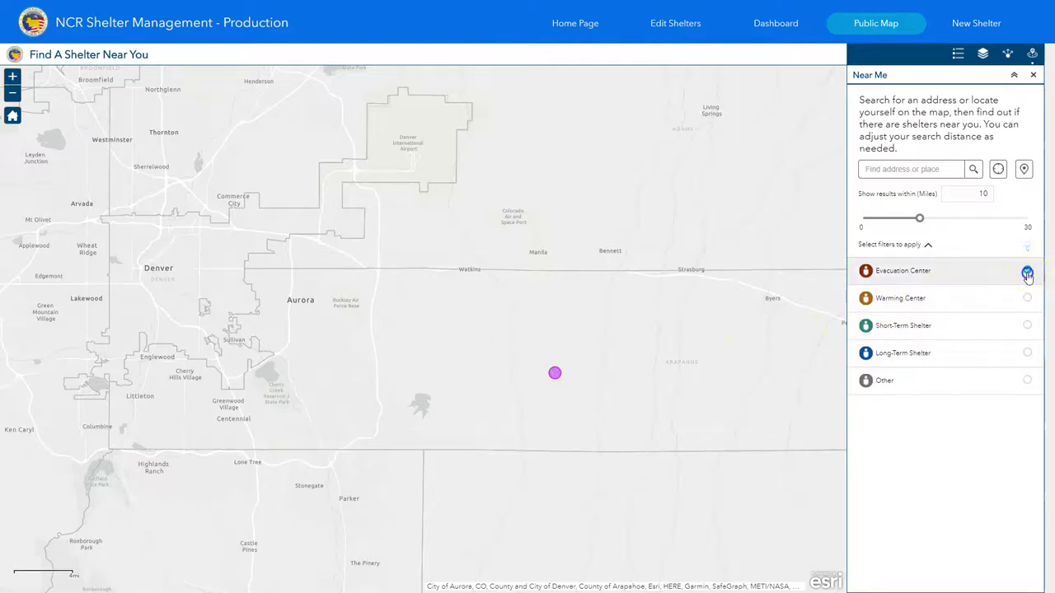
click(1027, 270)
click(1029, 300)
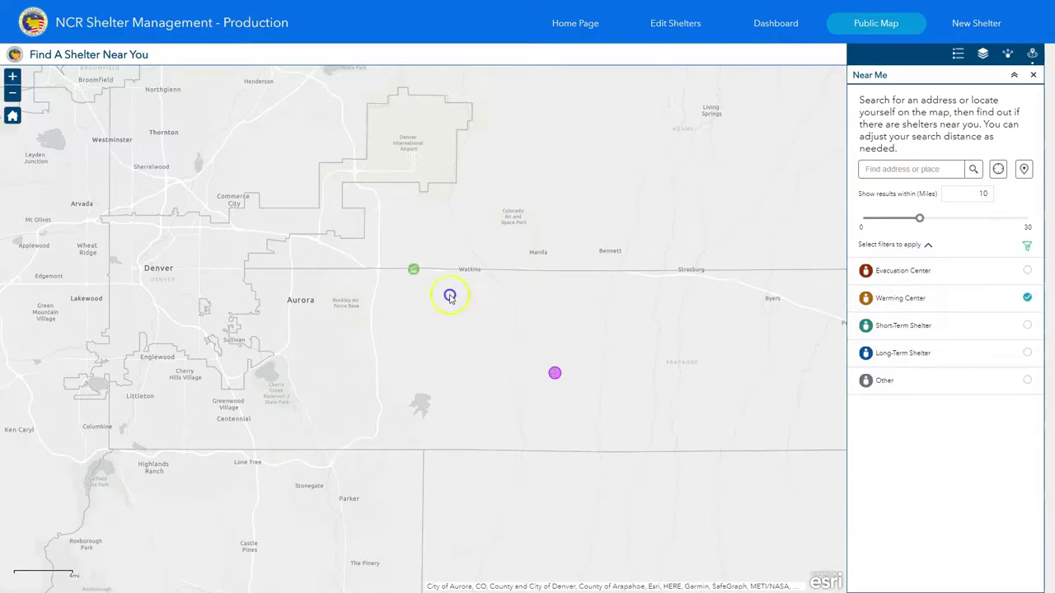
click(1028, 299)
click(1028, 330)
click(1027, 330)
click(565, 28)
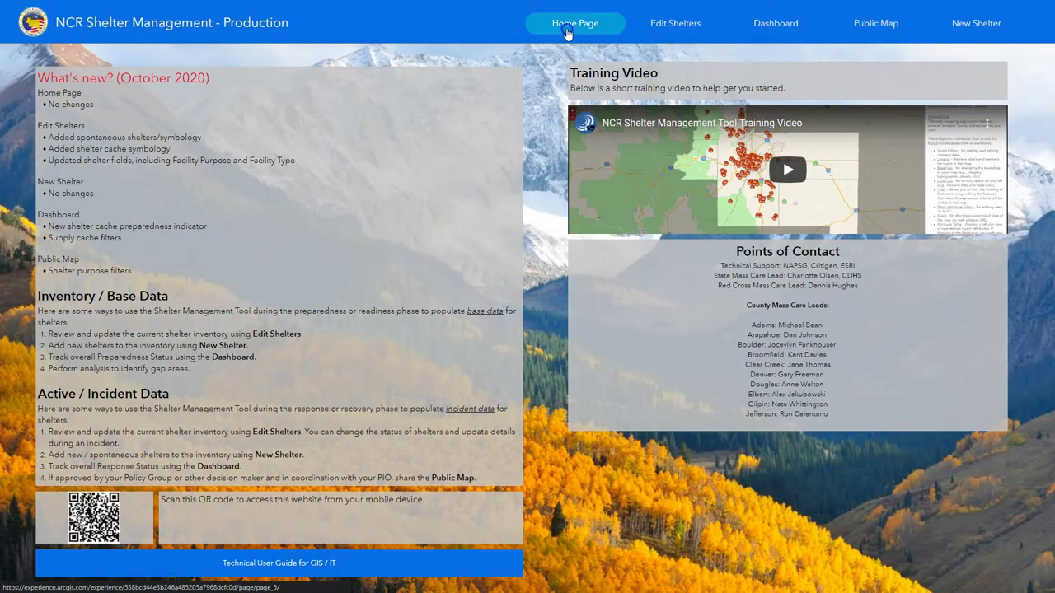